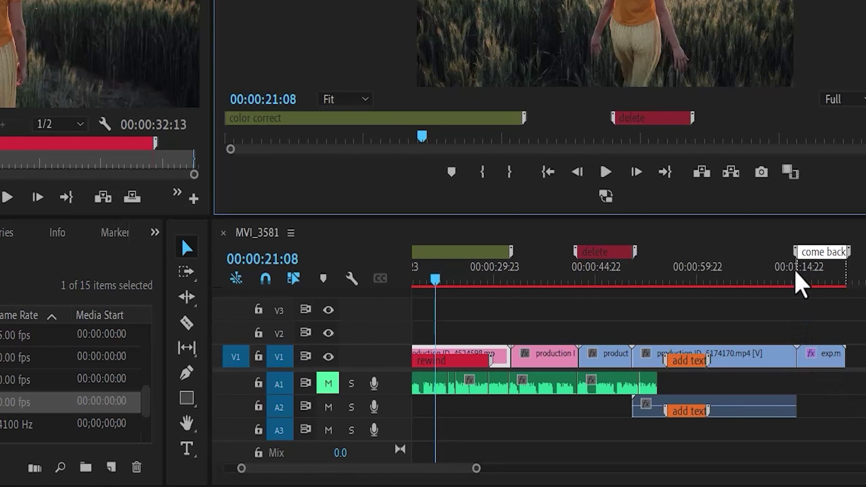
# - Move the playhead to about 1:04 and lengthen the red delete marker's range to the right
pyautogui.click(795, 282)
pyautogui.click(726, 283)
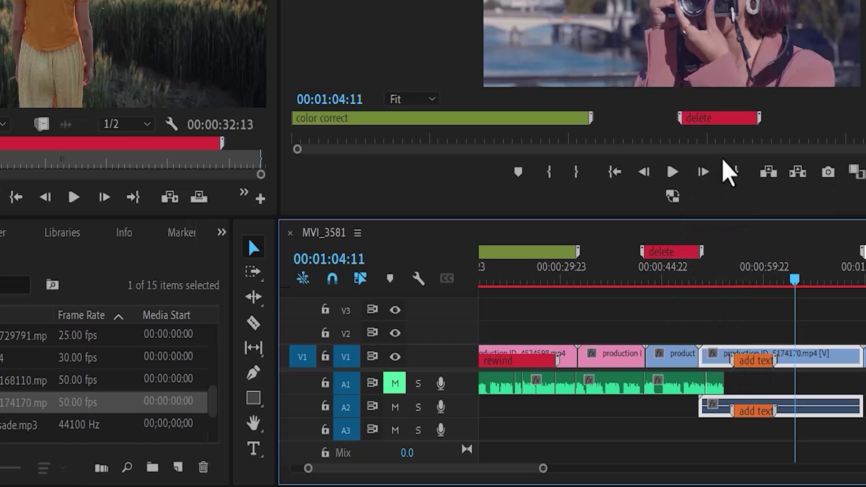
pyautogui.moveTo(701, 252)
pyautogui.mouseDown()
pyautogui.moveTo(722, 266)
pyautogui.moveTo(738, 257)
pyautogui.mouseUp()
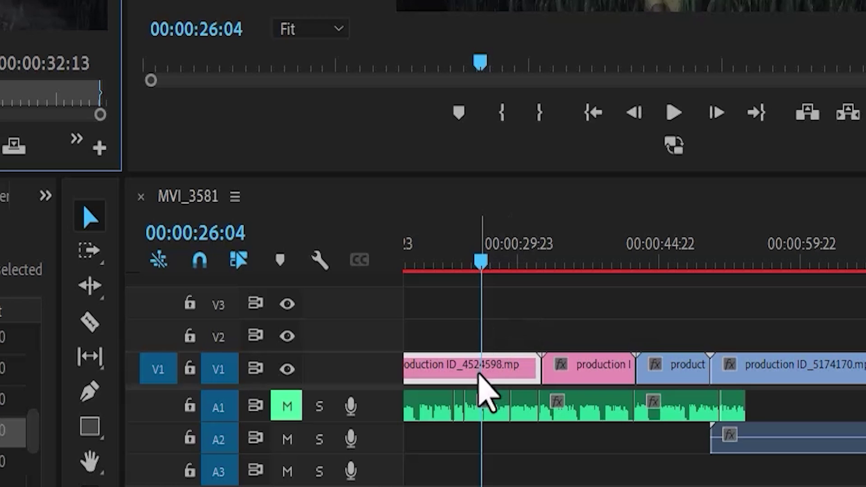
# - Add a sequence marker at 00:00:26:04 named 'delet' with the white colour
pyautogui.moveTo(480, 390)
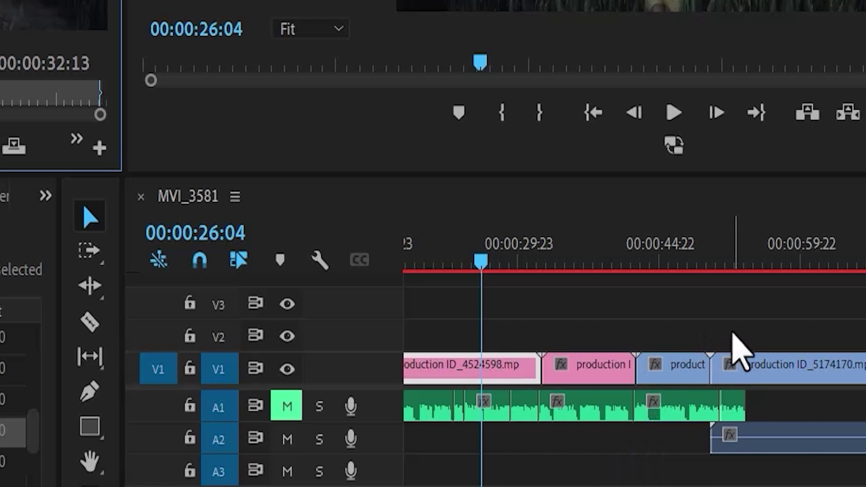
pyautogui.click(711, 331)
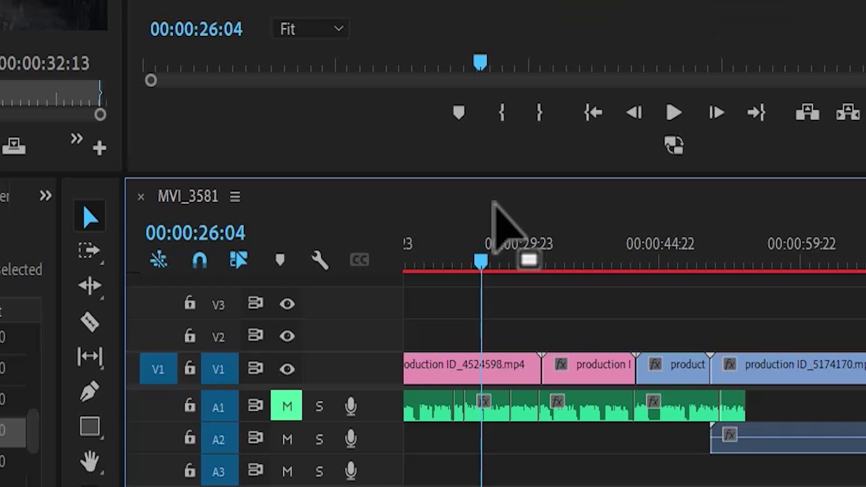
pyautogui.press('m')
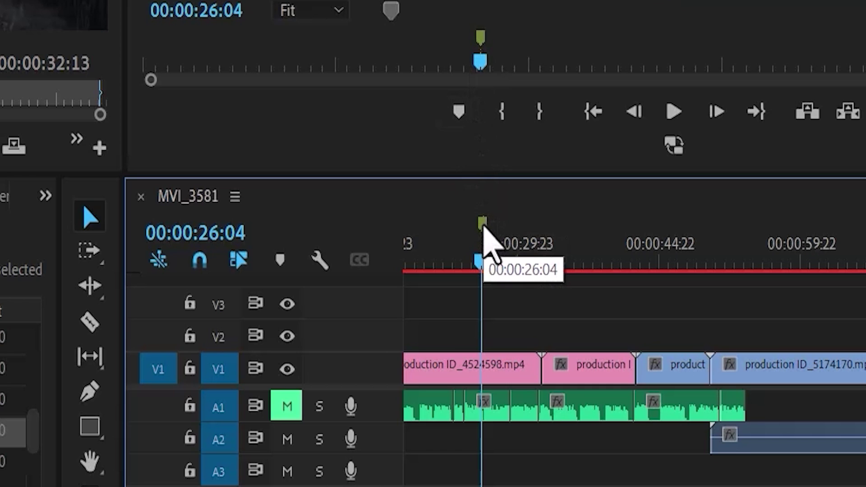
pyautogui.doubleClick(482, 223)
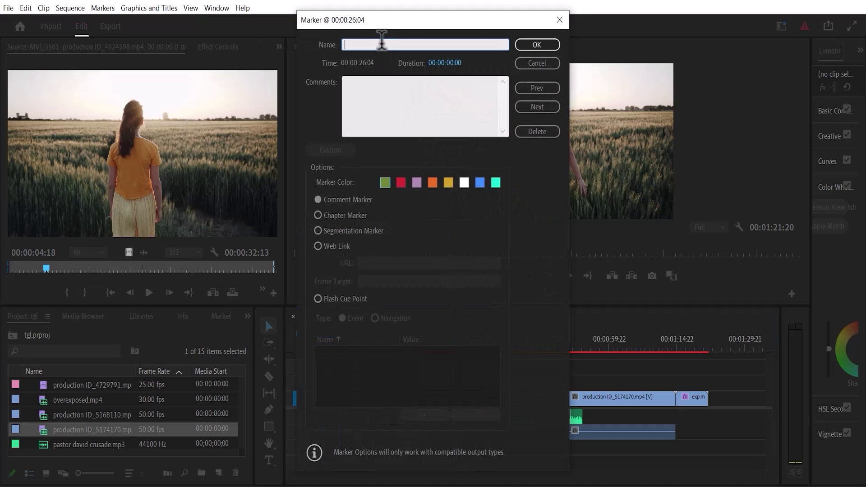
pyautogui.write('delet')
pyautogui.click(462, 181)
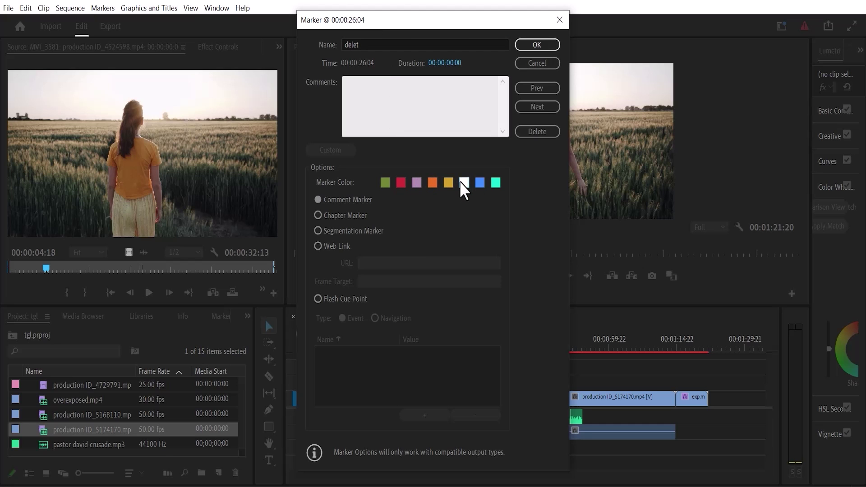
pyautogui.click(407, 99)
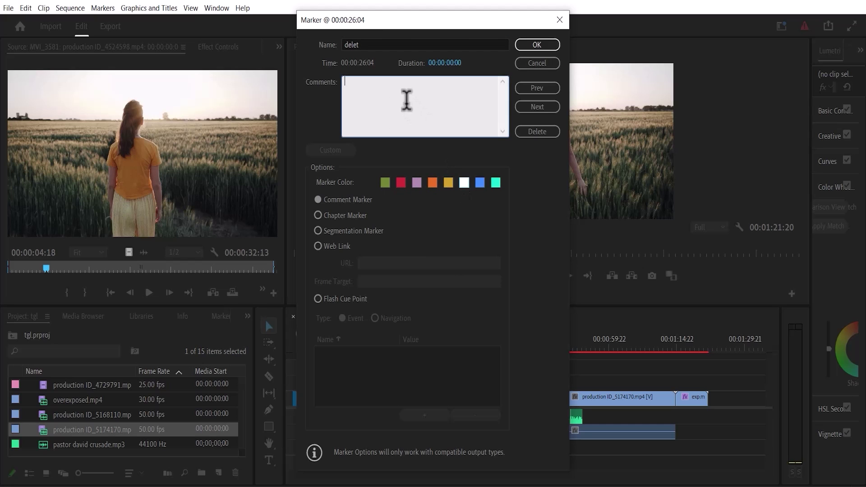
pyautogui.click(529, 48)
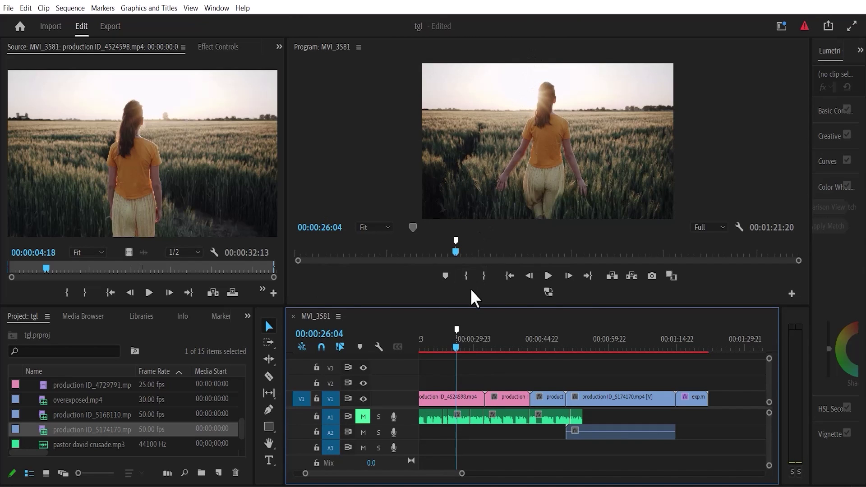
# - Make the 'delet' marker a ranged marker and pull its start back to about 00:00:02
pyautogui.moveTo(457, 330)
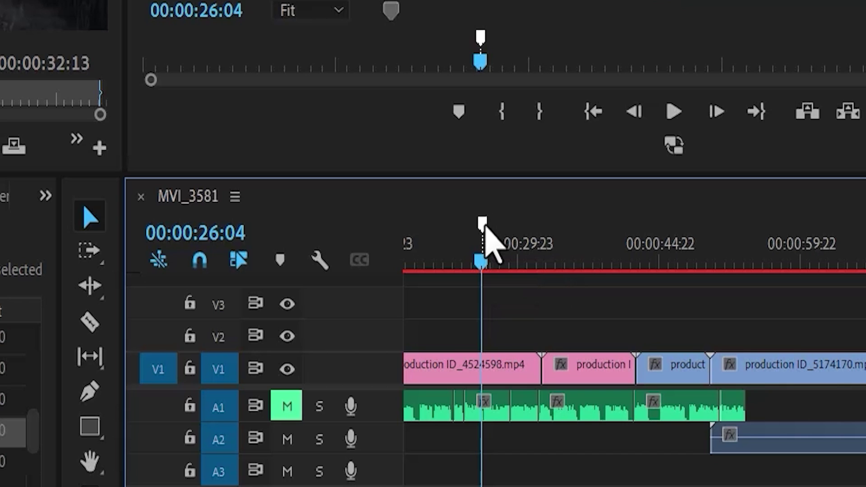
pyautogui.moveTo(485, 227); pyautogui.dragTo(547, 229)
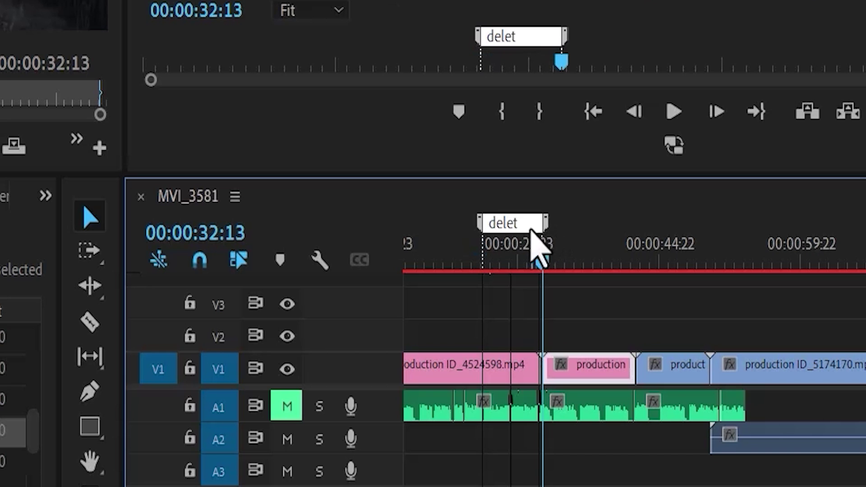
pyautogui.moveTo(483, 229)
pyautogui.mouseDown()
pyautogui.moveTo(387, 226)
pyautogui.moveTo(426, 225)
pyautogui.mouseUp()
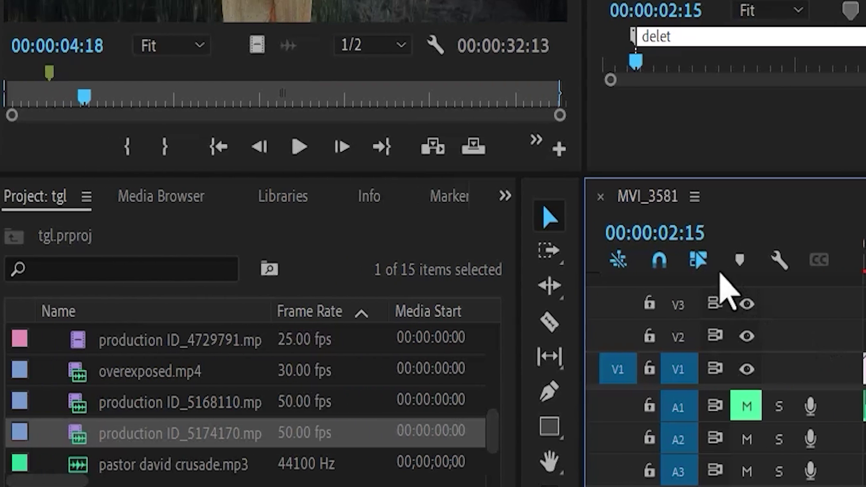
# - Rename the 00:00:02:15 source clip marker 'color later' and make it teal. Extend it to 00:00:05:23
pyautogui.doubleClick(49, 73)
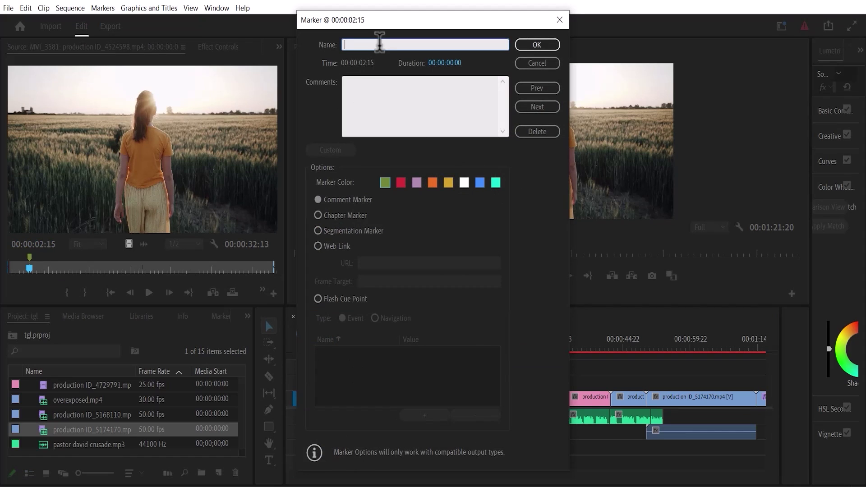
pyautogui.write('color later')
pyautogui.click(413, 90)
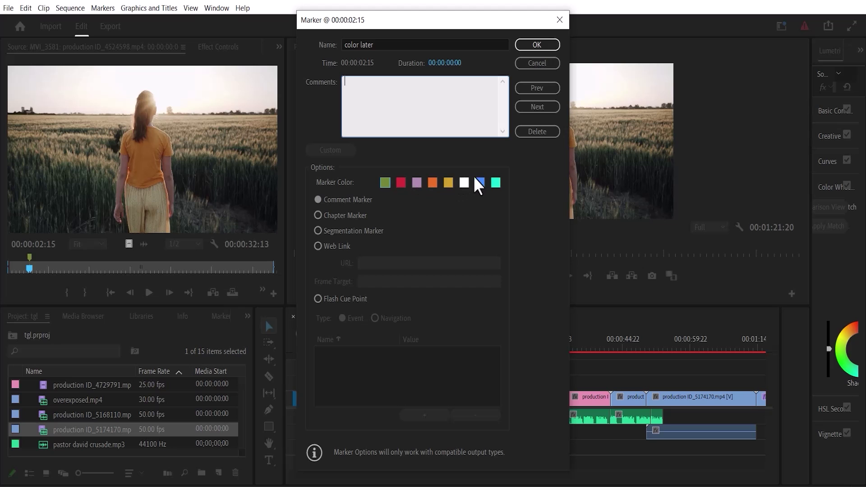
pyautogui.click(494, 181)
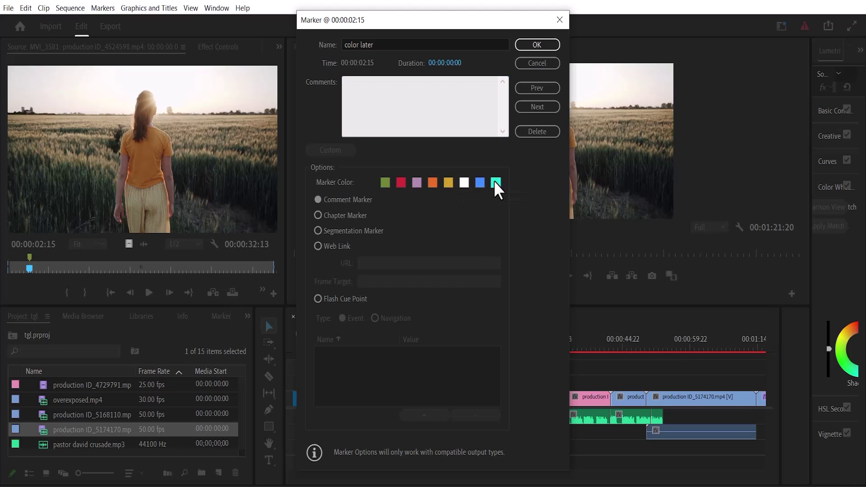
pyautogui.click(523, 45)
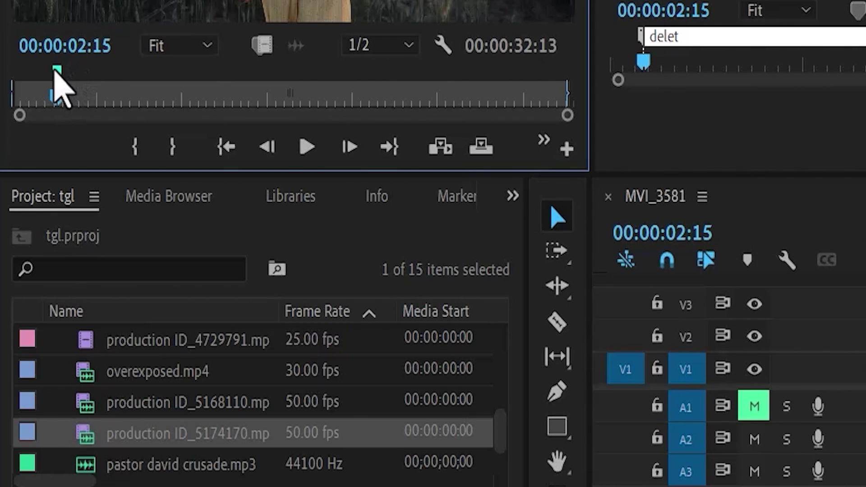
pyautogui.moveTo(55, 71)
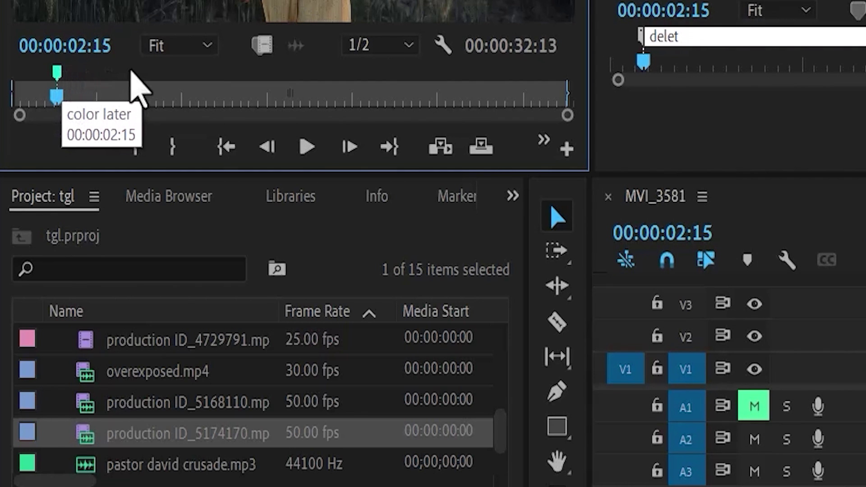
pyautogui.moveTo(58, 73); pyautogui.dragTo(160, 74)
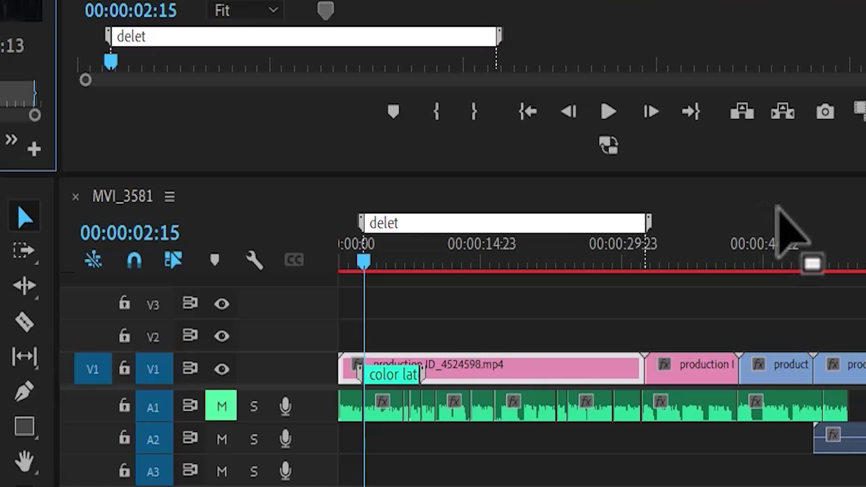
# - Add a marker with M at about 00:00:42:12 on the sequence and colour it orange
pyautogui.click(778, 228)
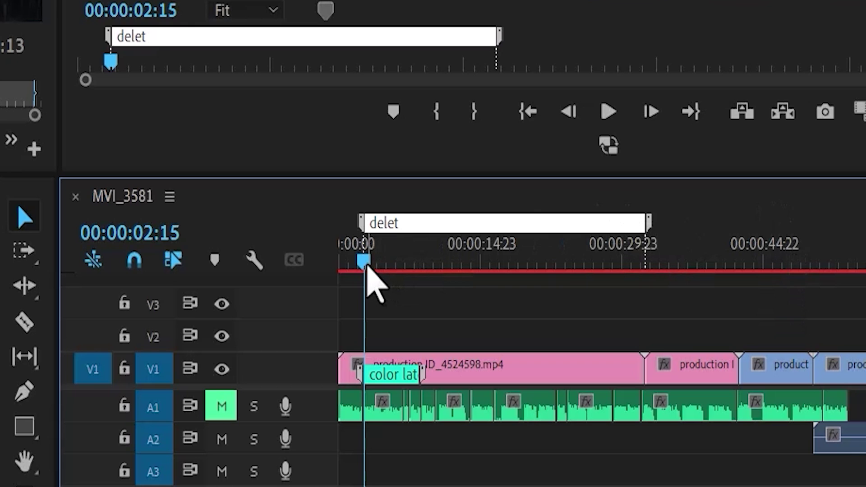
pyautogui.moveTo(367, 269); pyautogui.dragTo(732, 257)
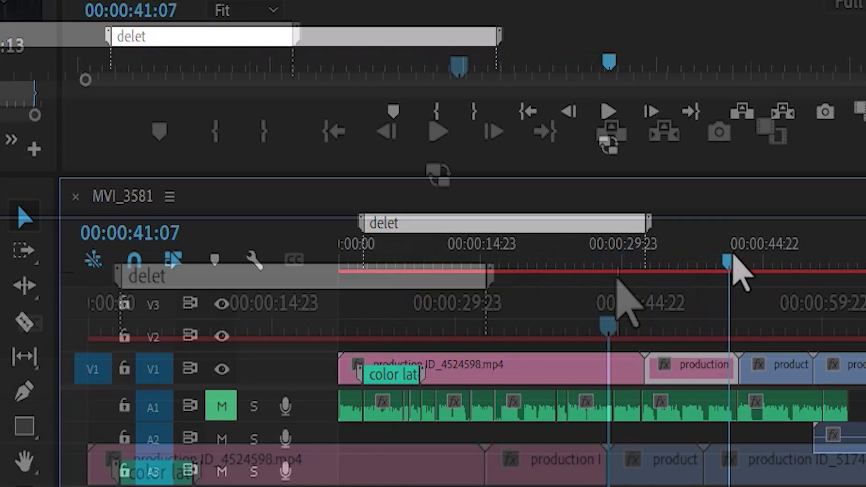
pyautogui.press('m')
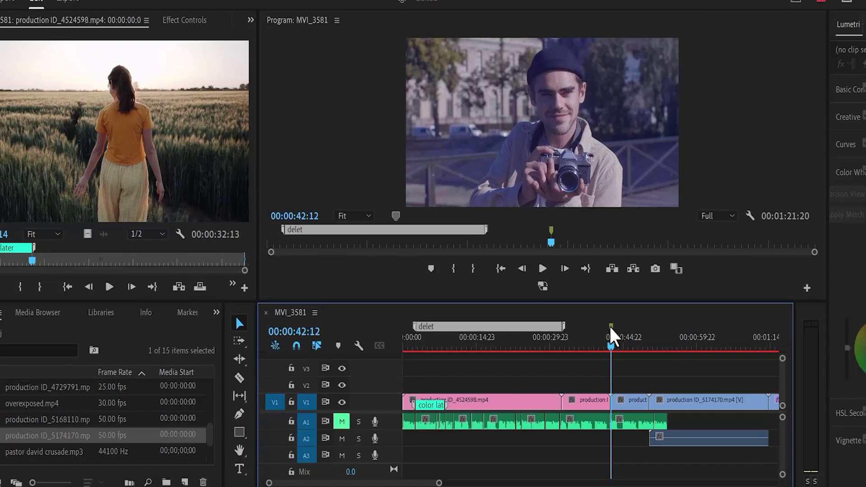
pyautogui.doubleClick(608, 275)
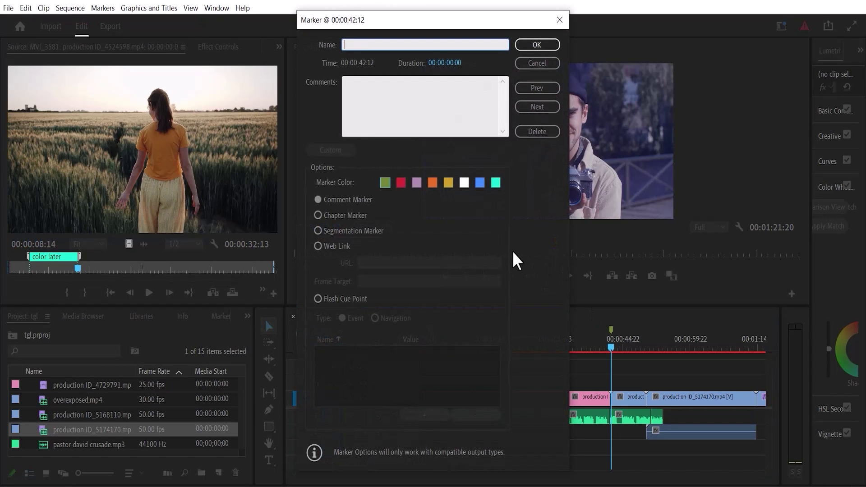
pyautogui.click(430, 183)
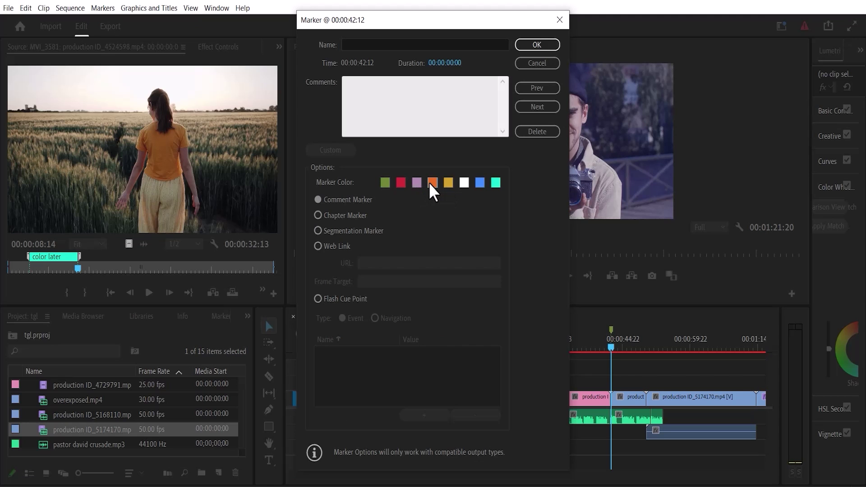
pyautogui.click(526, 43)
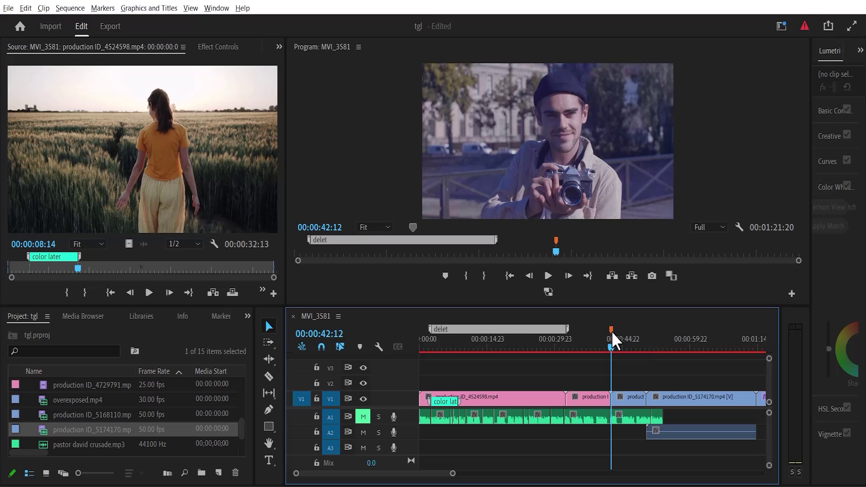
# - Extend the orange marker to about 00:00:51:06, then select the 'delet' marker
pyautogui.moveTo(611, 331); pyautogui.dragTo(651, 326)
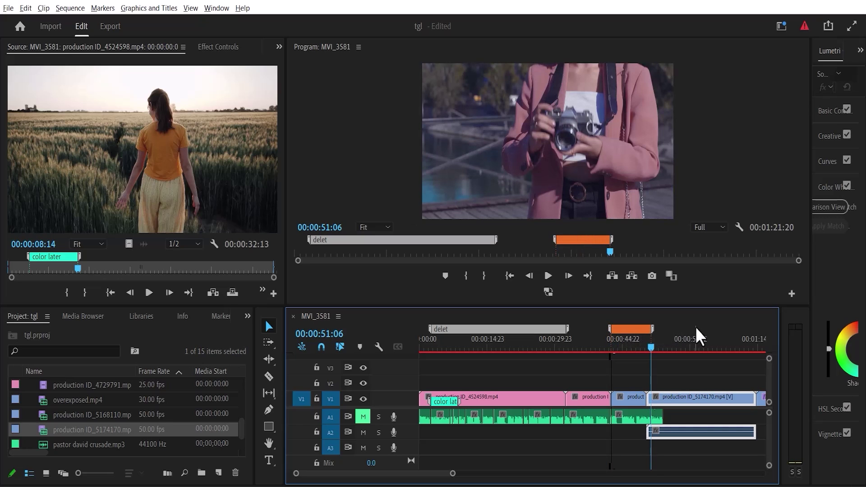
pyautogui.press('alt')
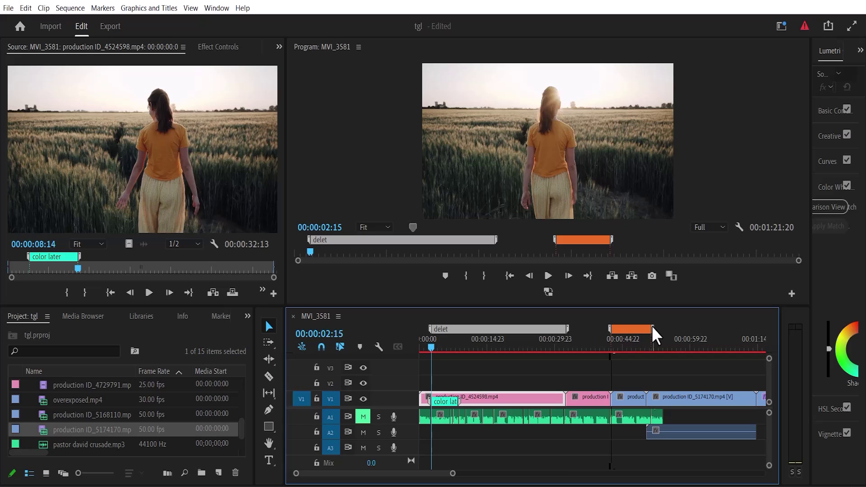
pyautogui.hotkey('shift', 'm')
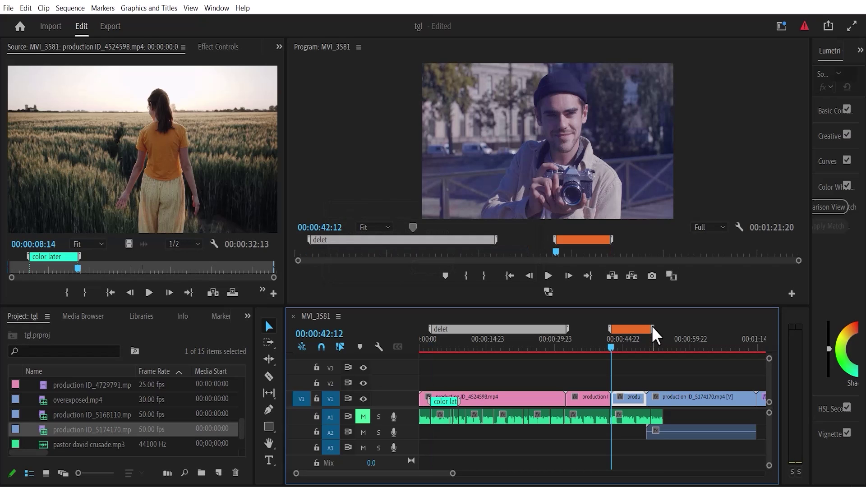
pyautogui.click(536, 328)
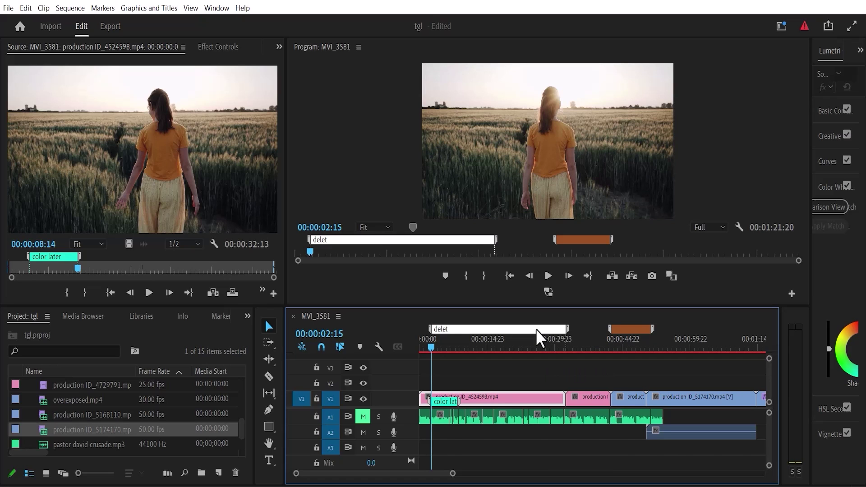
# - Clear the 'delet' marker, then the orange one, keeping the clip's 'color later' marker
pyautogui.rightClick(536, 328)
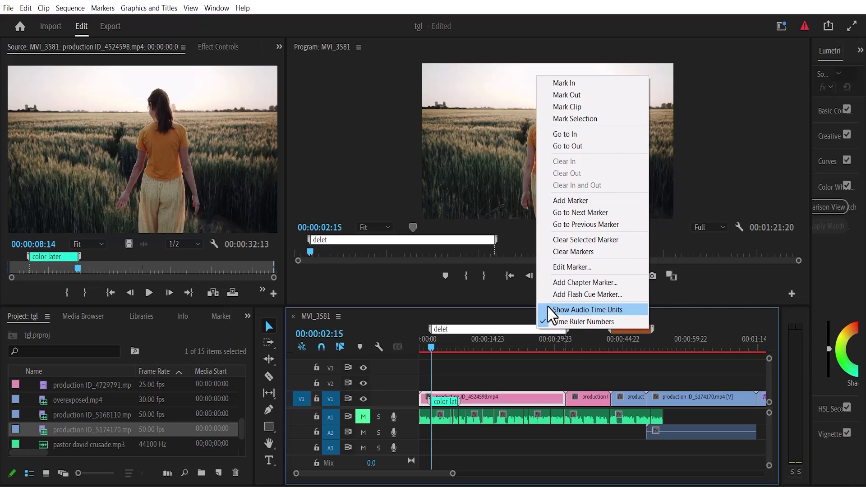
pyautogui.click(576, 241)
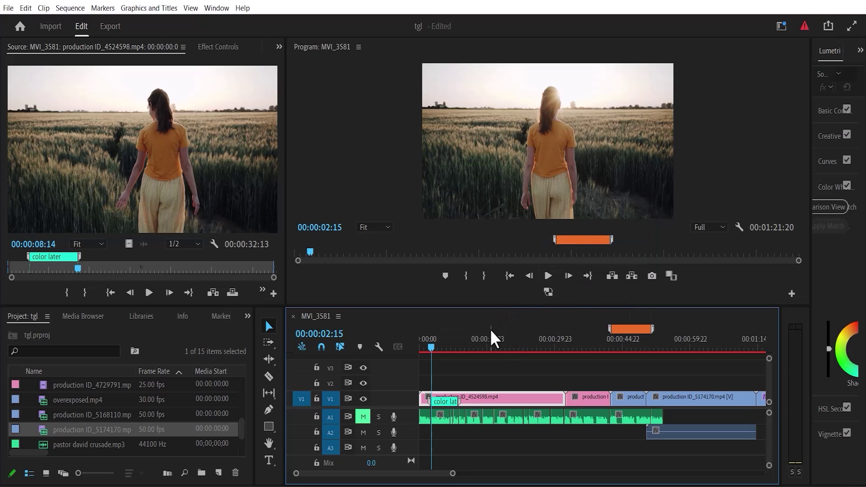
pyautogui.click(638, 333)
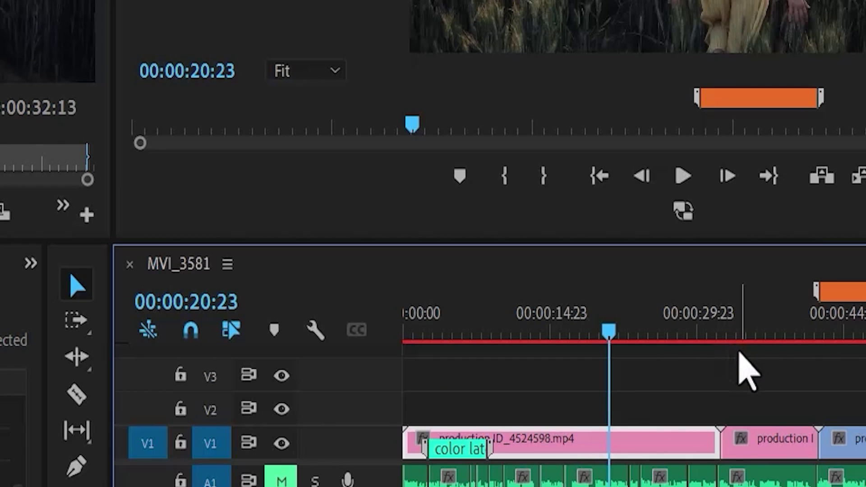
pyautogui.moveTo(738, 352)
pyautogui.mouseDown()
pyautogui.moveTo(672, 294)
pyautogui.moveTo(624, 266)
pyautogui.mouseUp()
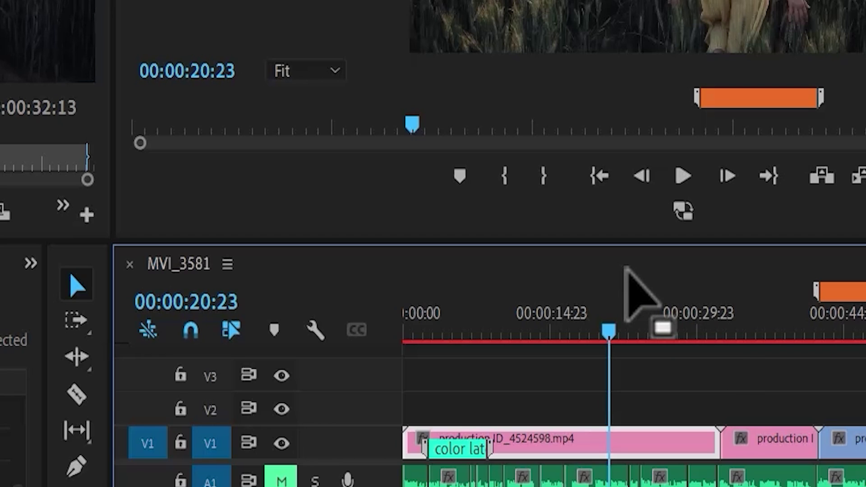
pyautogui.moveTo(625, 266); pyautogui.dragTo(589, 348)
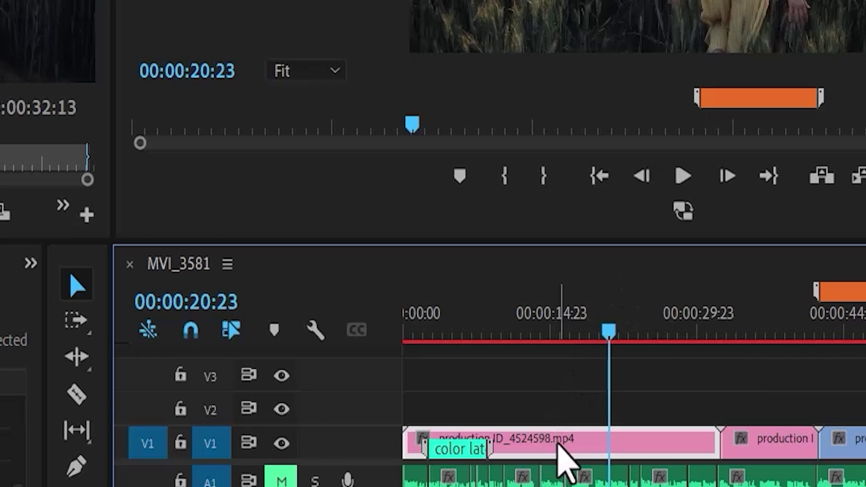
pyautogui.moveTo(566, 443)
pyautogui.mouseDown()
pyautogui.moveTo(618, 290)
pyautogui.moveTo(619, 145)
pyautogui.mouseUp()
pyautogui.rightClick(614, 120)
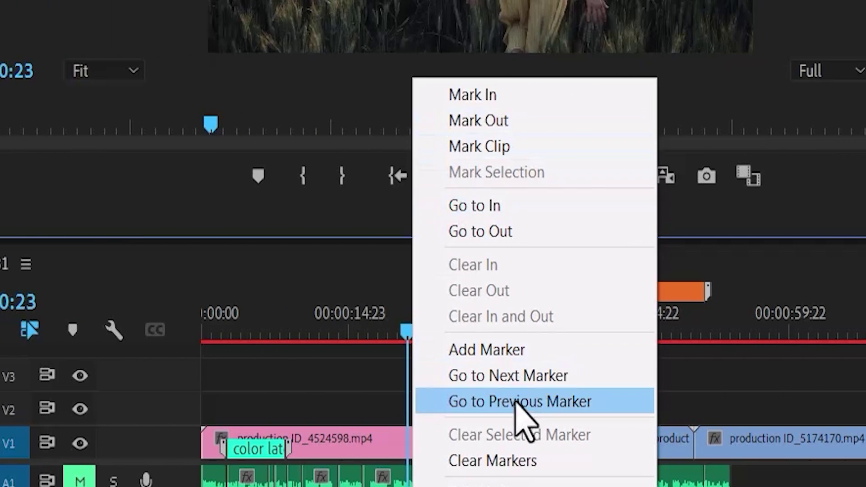
pyautogui.click(517, 460)
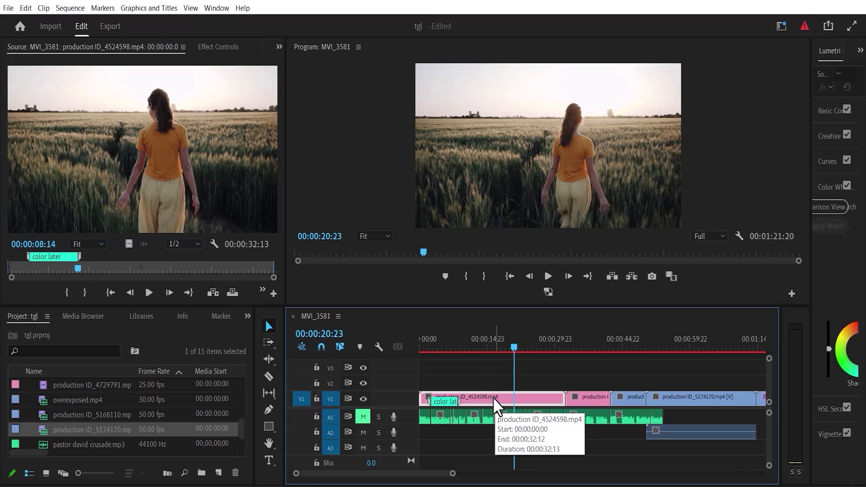
pyautogui.rightClick(60, 256)
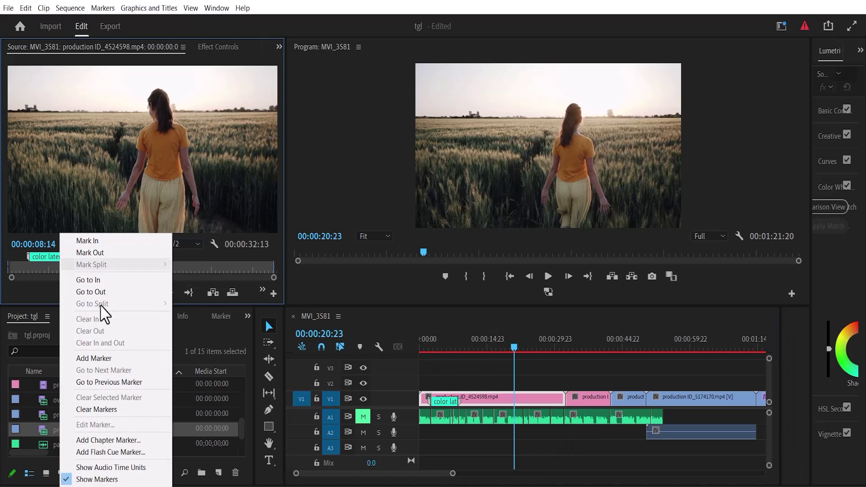